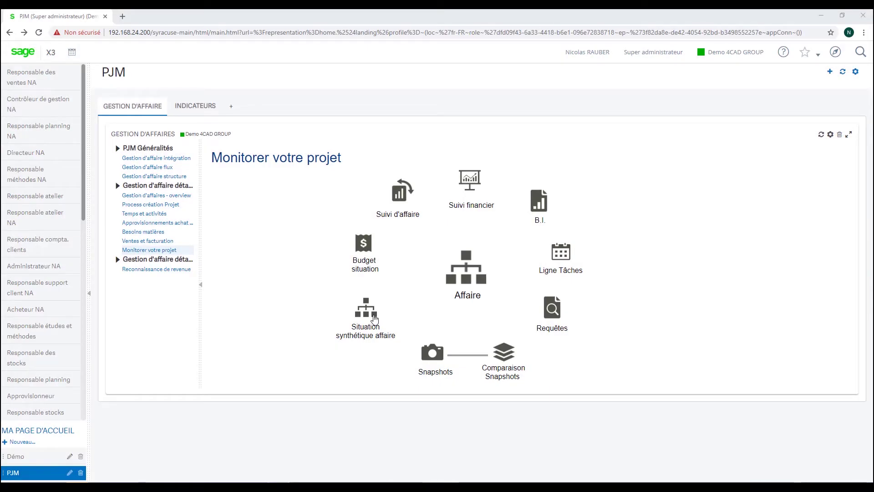
Open the Convoyeur à chaîne LK 13-A suivi project and review its financial situation and that of its cost structure budgets
left_click(374, 320)
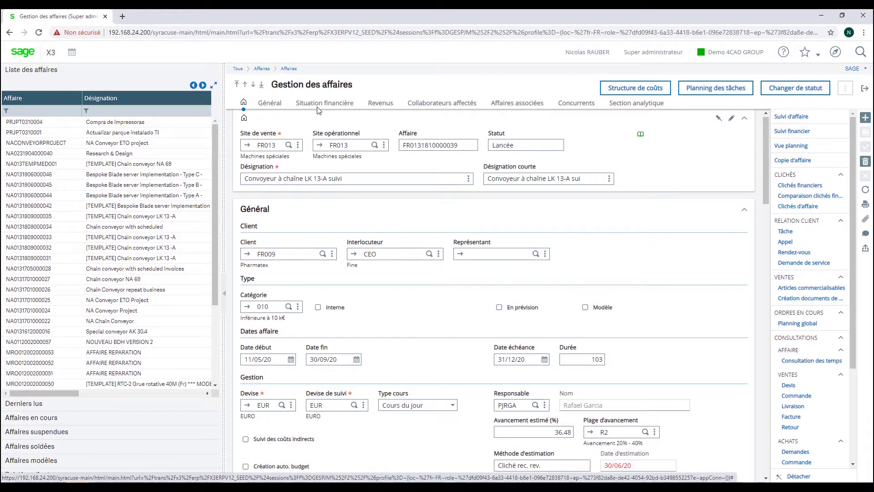
left_click(318, 107)
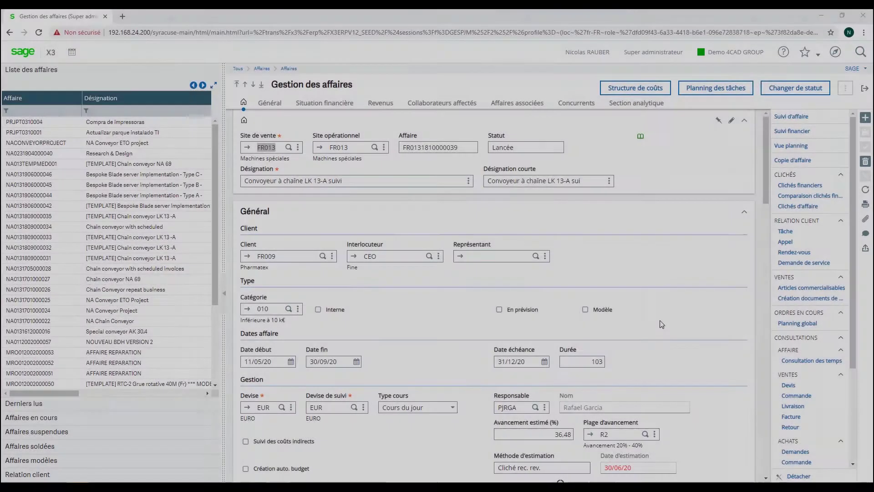
left_click(637, 88)
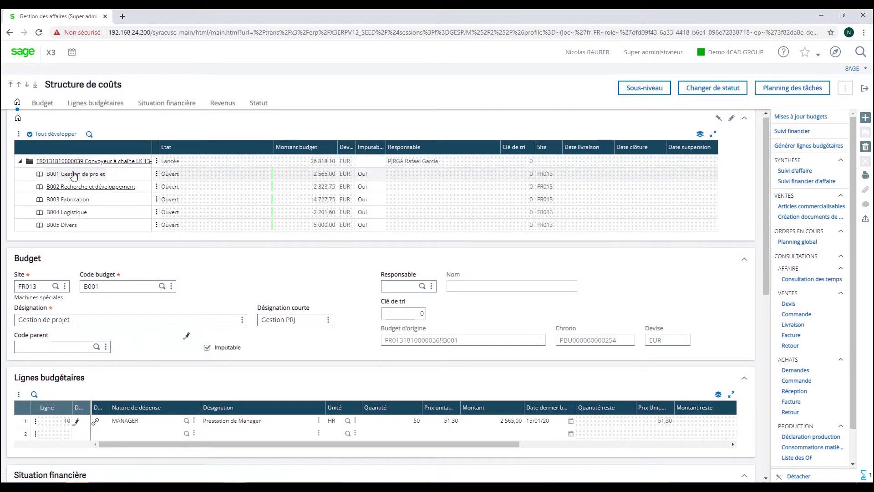
left_click(167, 103)
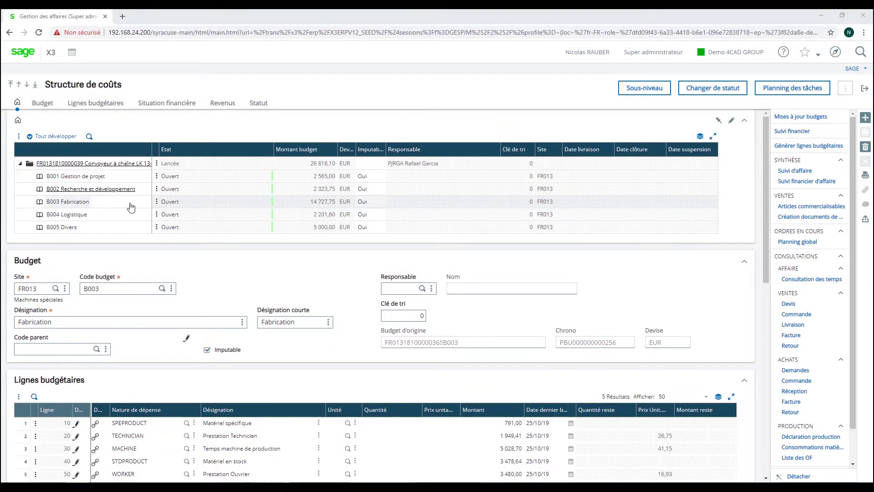
Open the financial follow-up of budget B003 Fabrication and show the detail of the STDPRODUCT Matériel en stock line
left_click(157, 202)
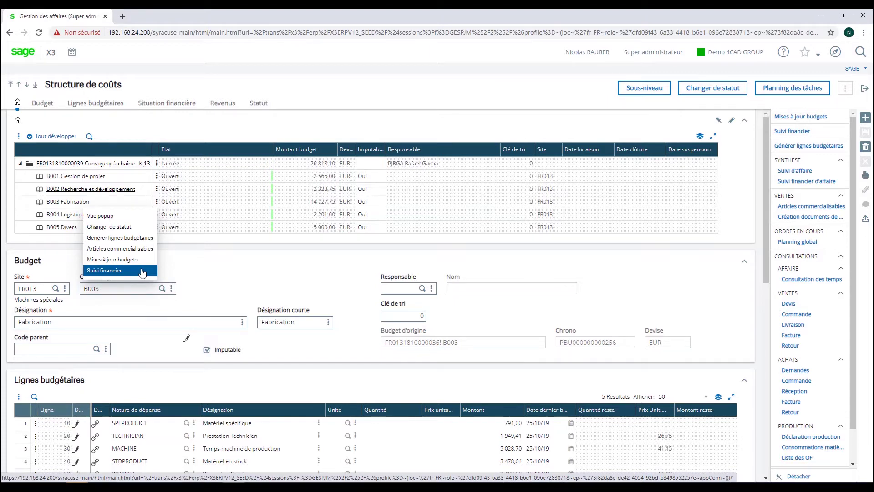
left_click(143, 272)
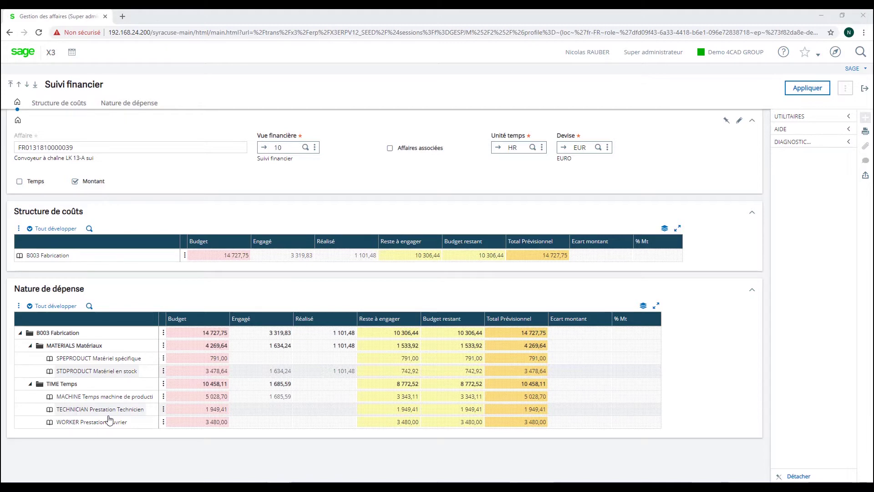
left_click(162, 372)
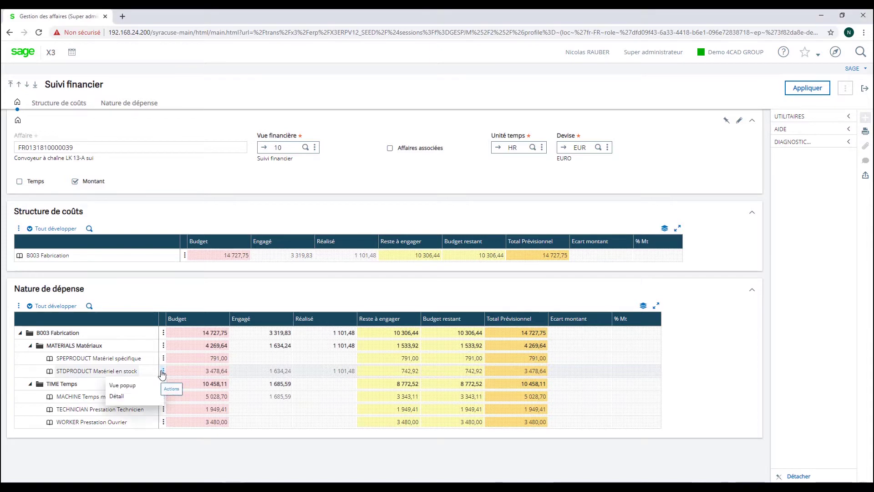
left_click(154, 397)
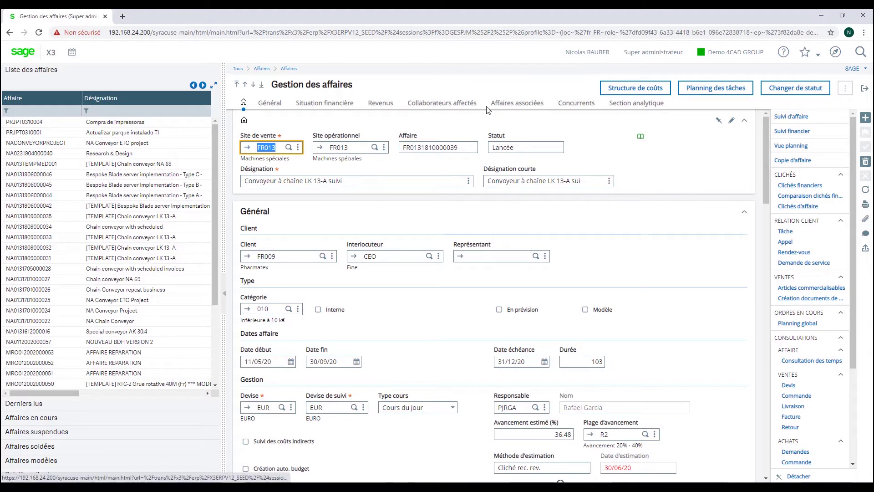
Check the project's associated projects, and open the financial follow-up for the whole project to examine its expense types
left_click(497, 105)
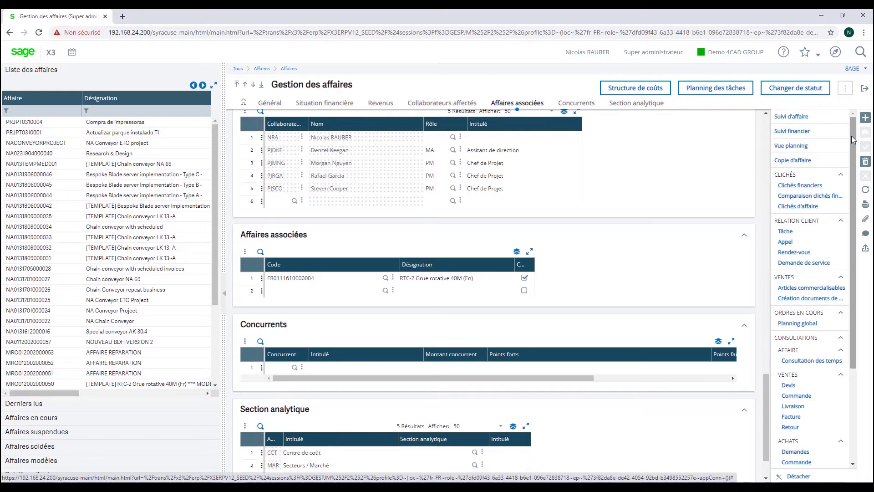
left_click(806, 133)
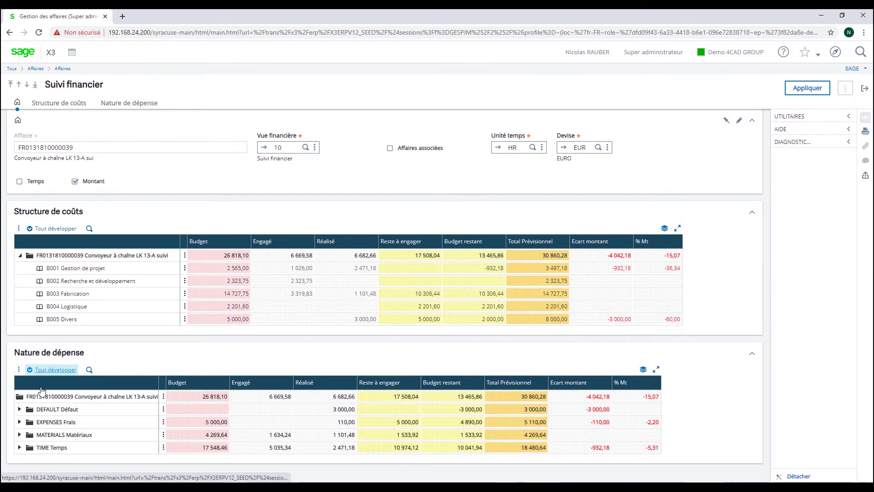
left_click(163, 436)
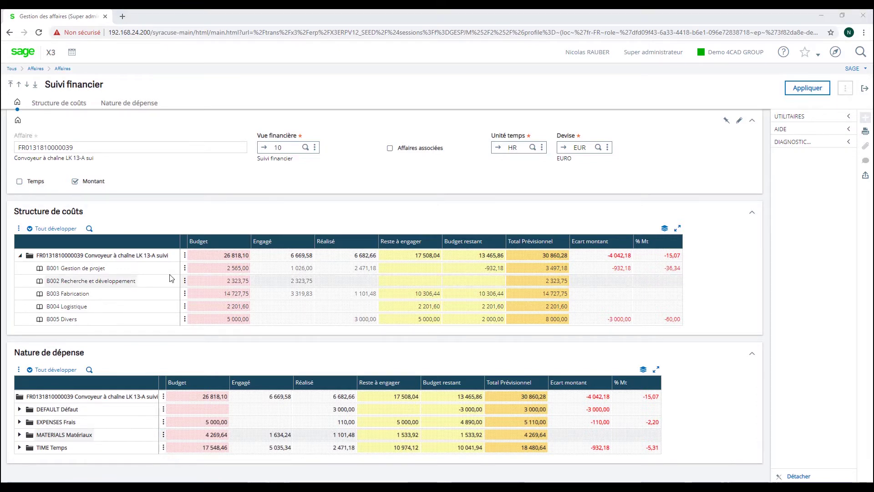
Include the associated projects in the financial follow-up and set the financial view to 20
left_click(391, 149)
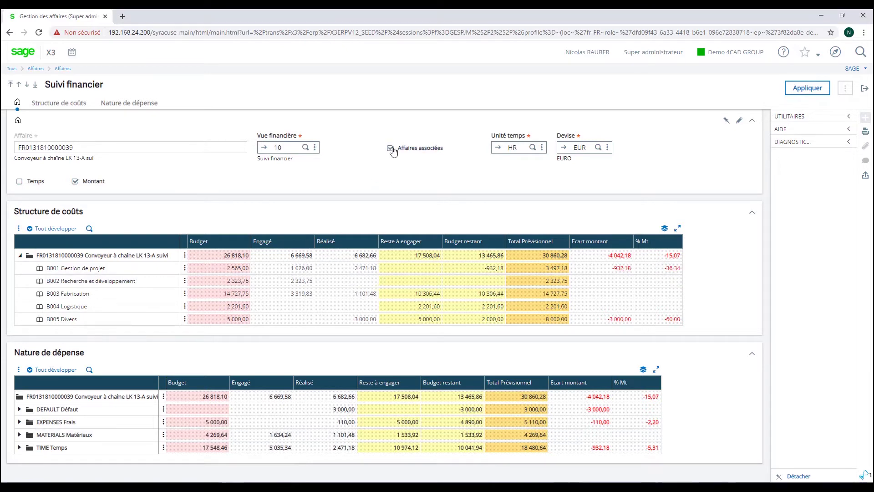
left_click(804, 89)
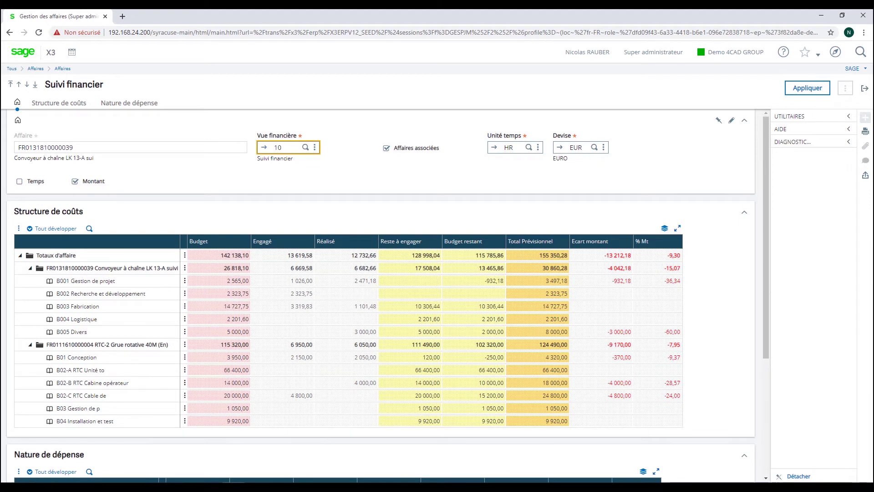
key("BackSpace")
key("BackSpace")
type("20")
key("Tab")
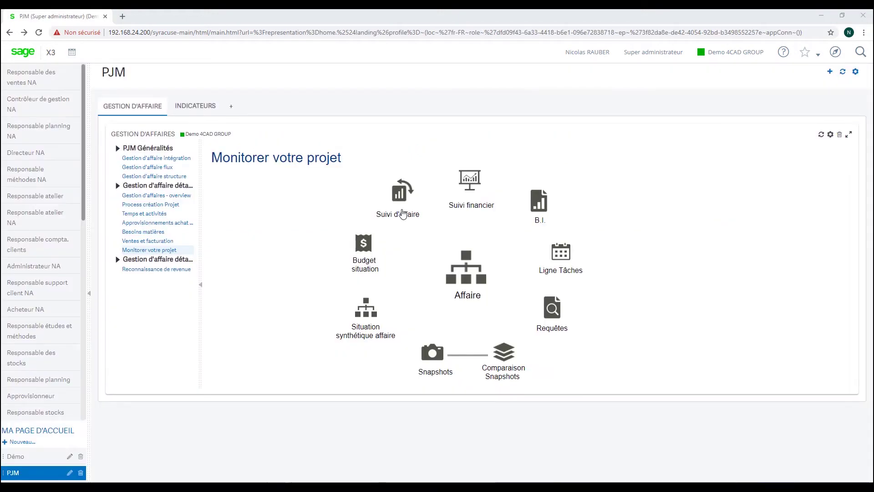
Filter the project follow-up on task type Matière and task status Lancée, and show the actions for item RMP009 Circuit de contrôle N°2
left_click(402, 214)
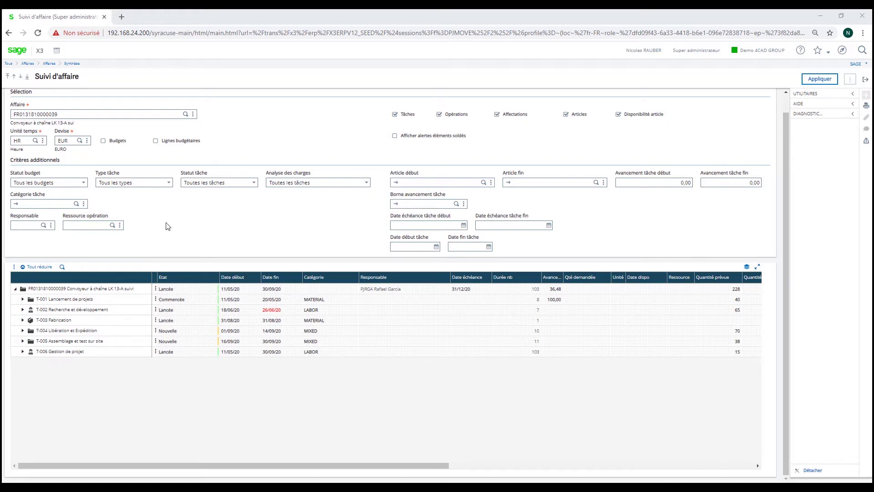
left_click(170, 184)
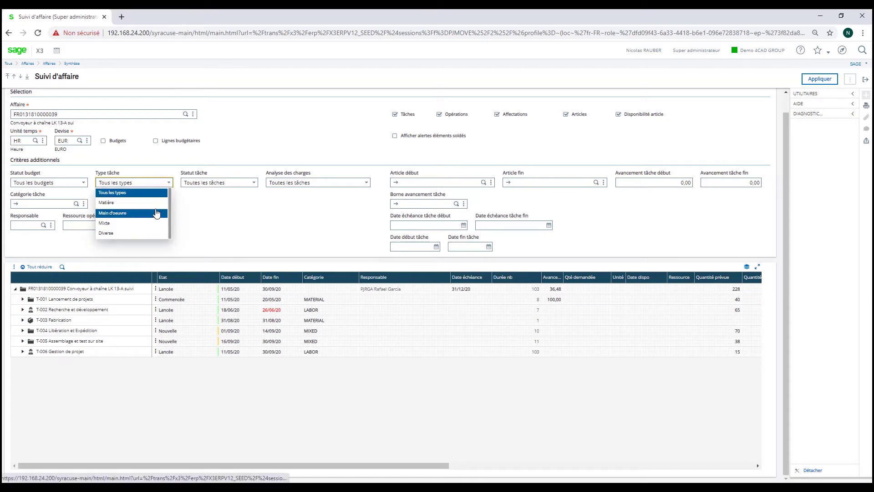
left_click(156, 208)
left_click(252, 184)
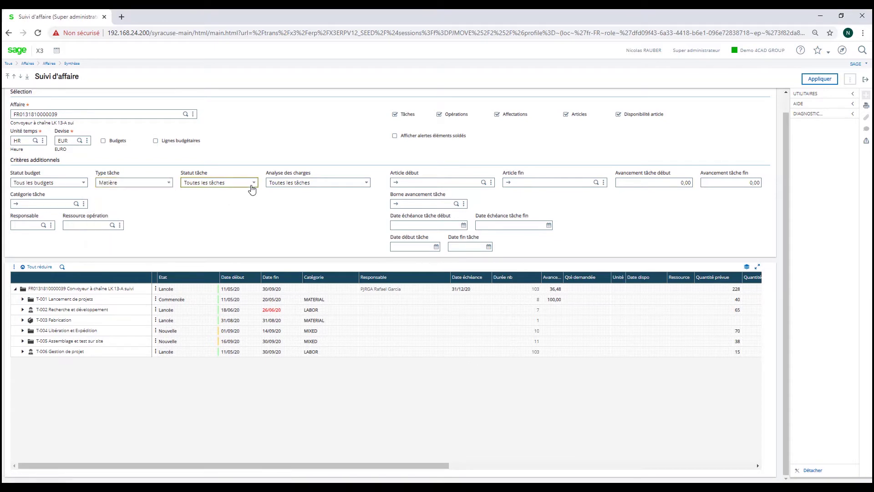
left_click(226, 223)
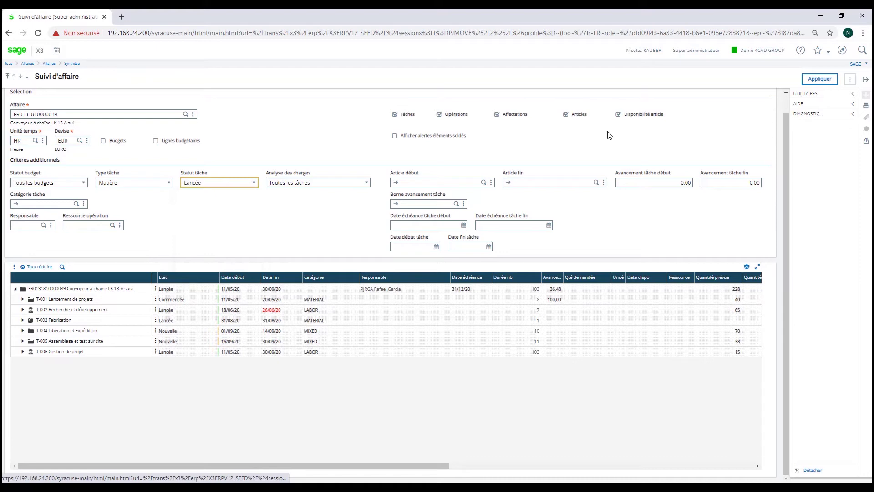
left_click(820, 79)
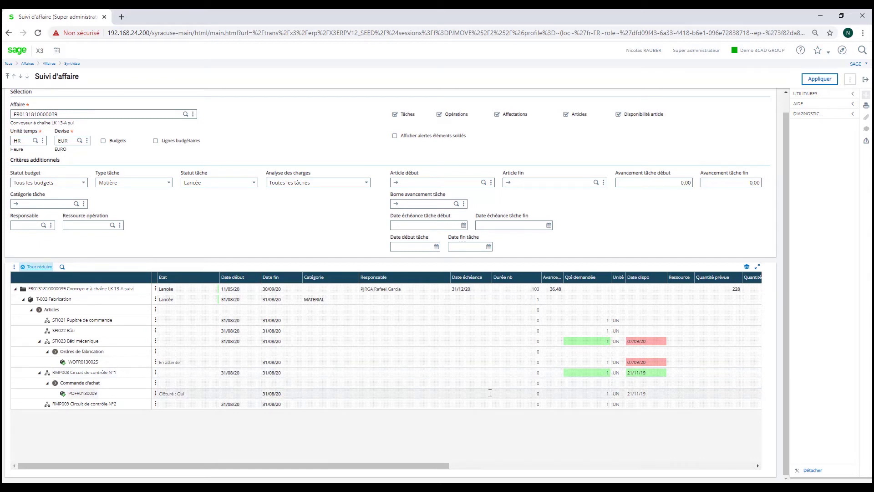
left_click(155, 404)
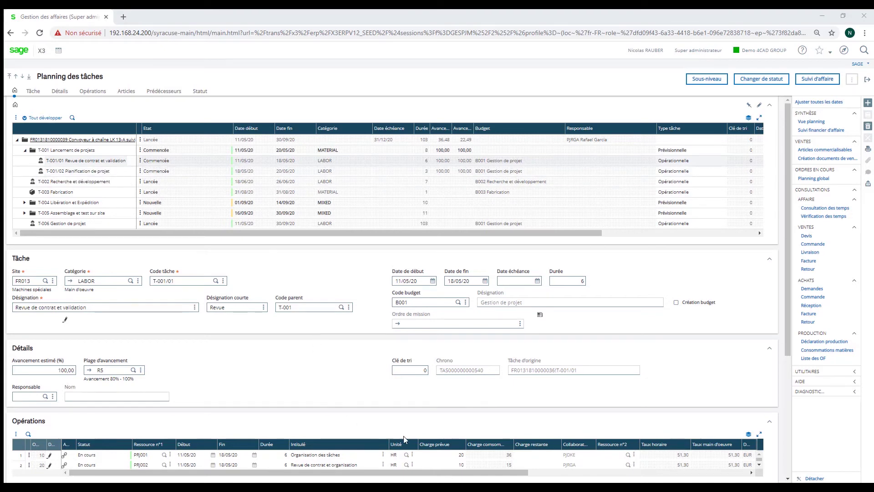
Examine the operations of task T-001/01 Revue de contrat et validation and the details of task T-003 Fabrication in the task planning
scroll(404, 439, "down", 3)
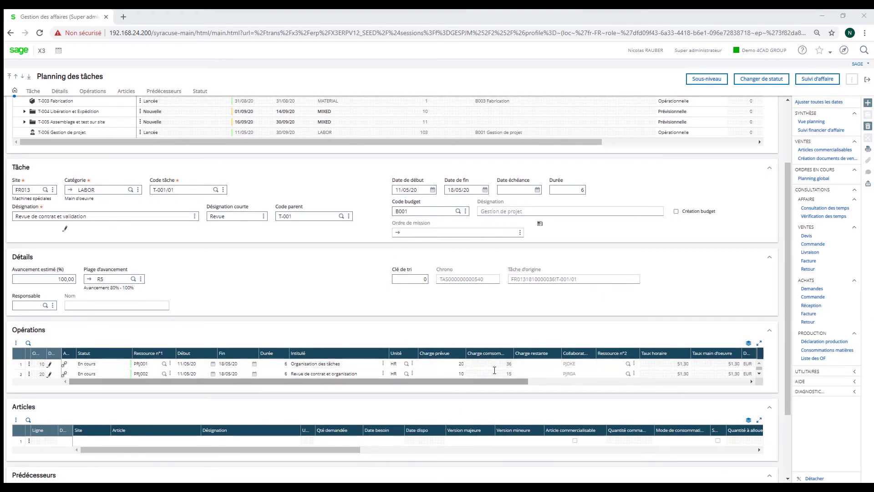
scroll(255, 183, "up", 2)
left_click(255, 147)
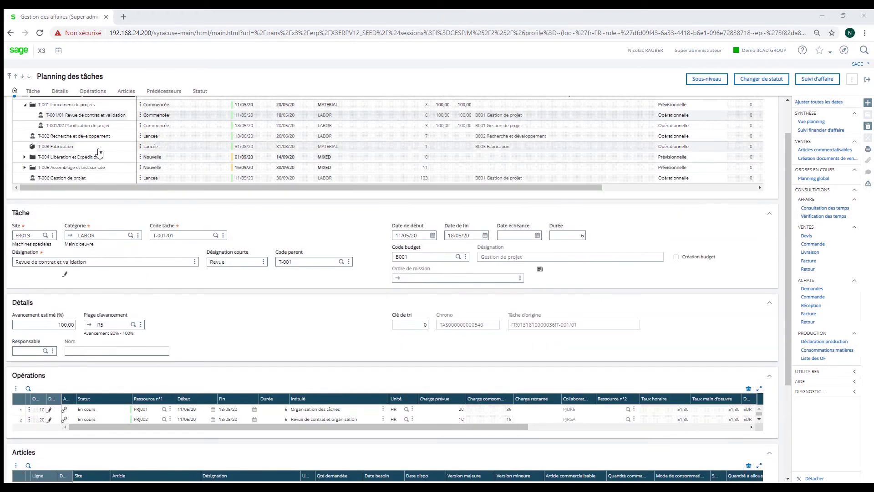
scroll(268, 312, "down", 3)
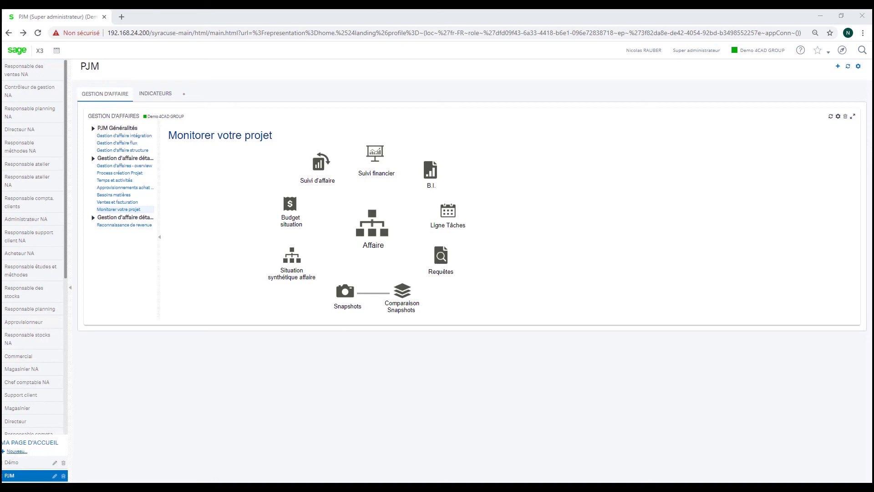
View the project's list of financial snapshots and return to the project monitoring home page
left_click(346, 294)
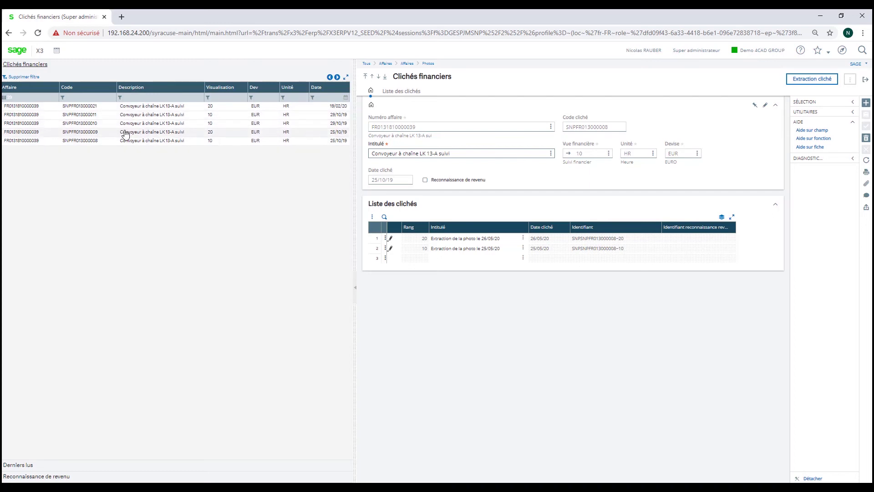
key("alt+Left")
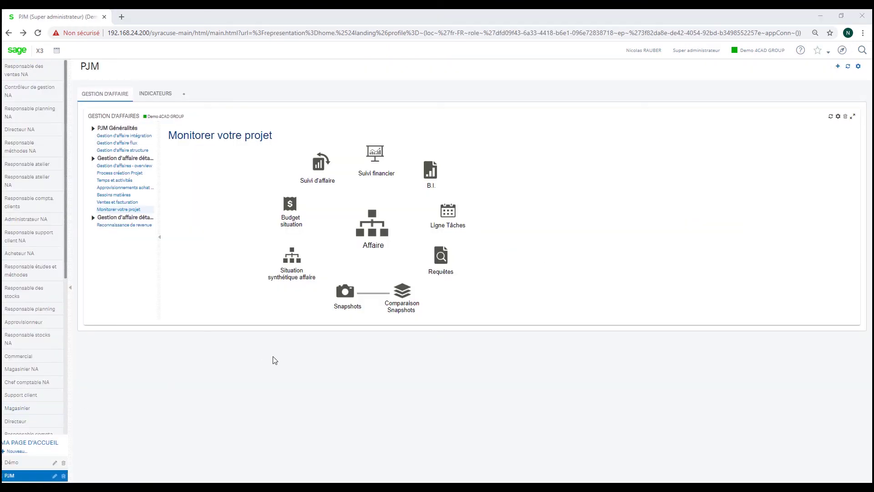
Load the 25/05/20 snapshot as Cliché N-1 in the snapshot comparison, filtering project numbers on 39, and expand the DEFAULT Défaut expenses
left_click(403, 299)
left_click(226, 122)
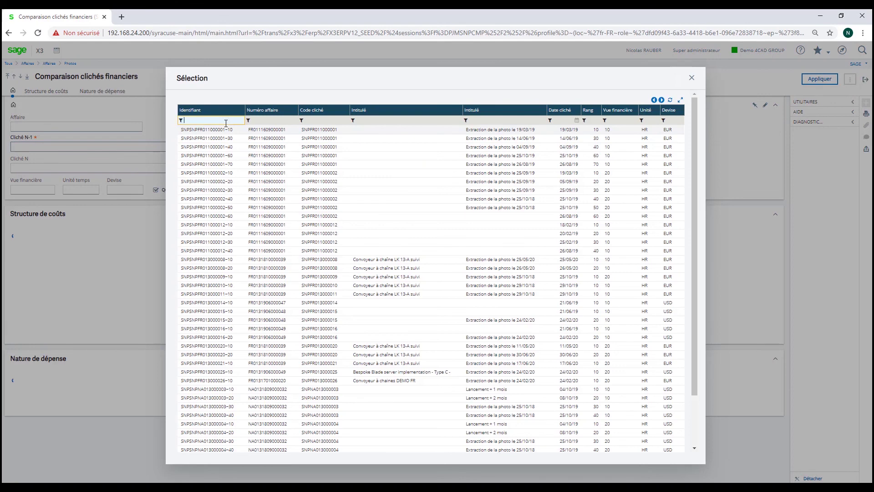
key("Tab")
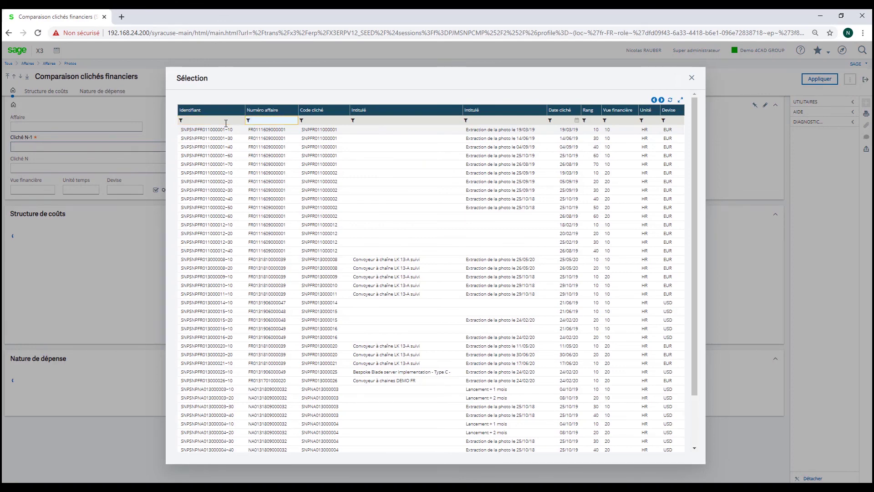
type("39")
key("Tab")
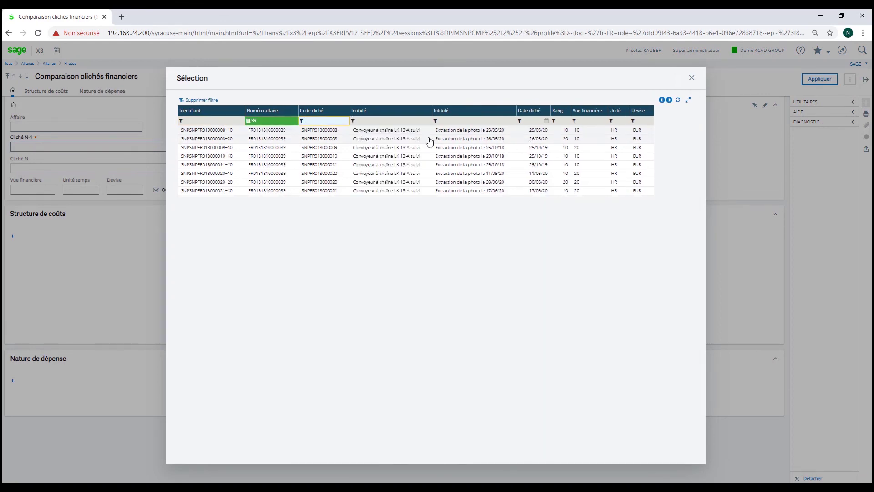
left_click(537, 130)
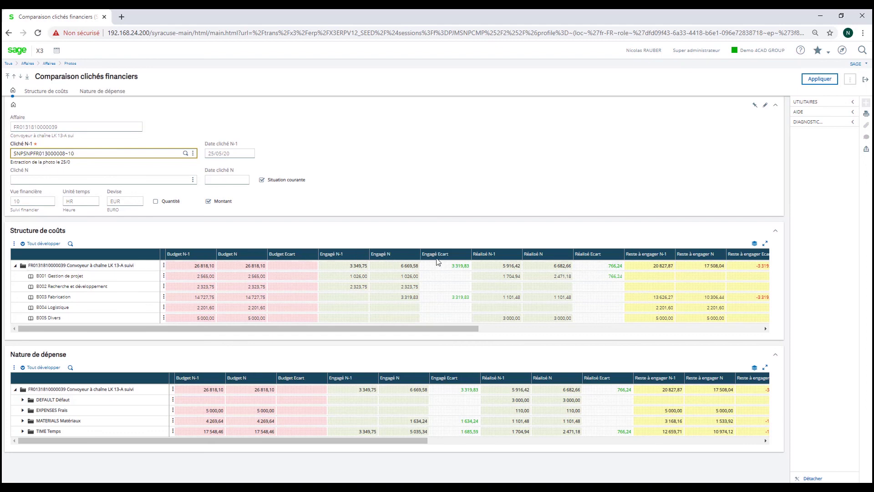
left_click(22, 400)
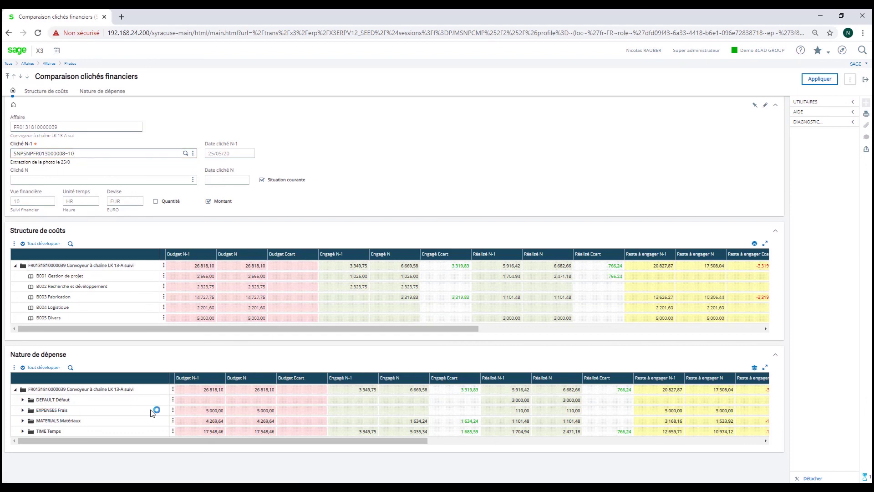